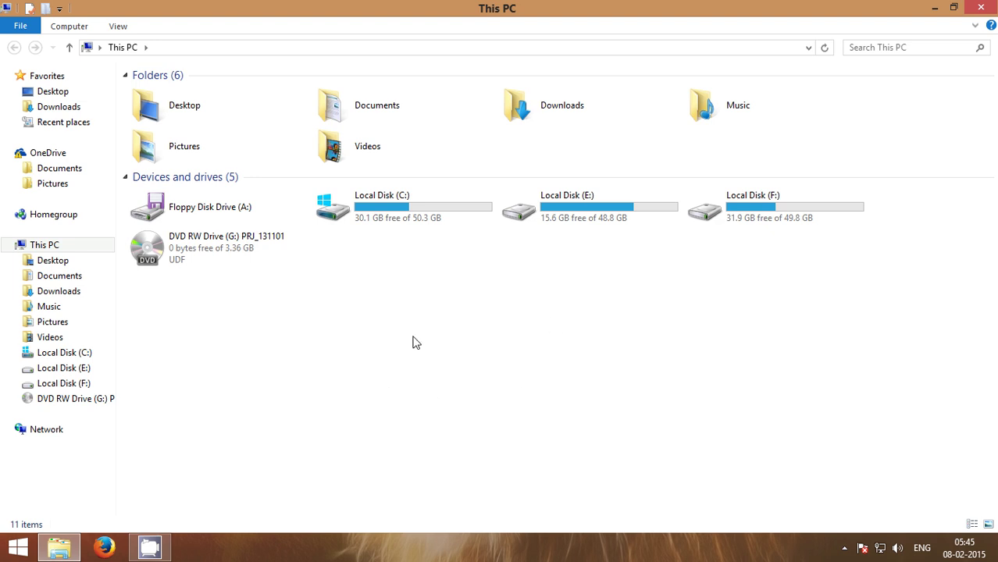
Open Local Disk (E:) and start adding the Corel VideoStudio Pro X7 folder to a WinRAR archive
double_click(587, 207)
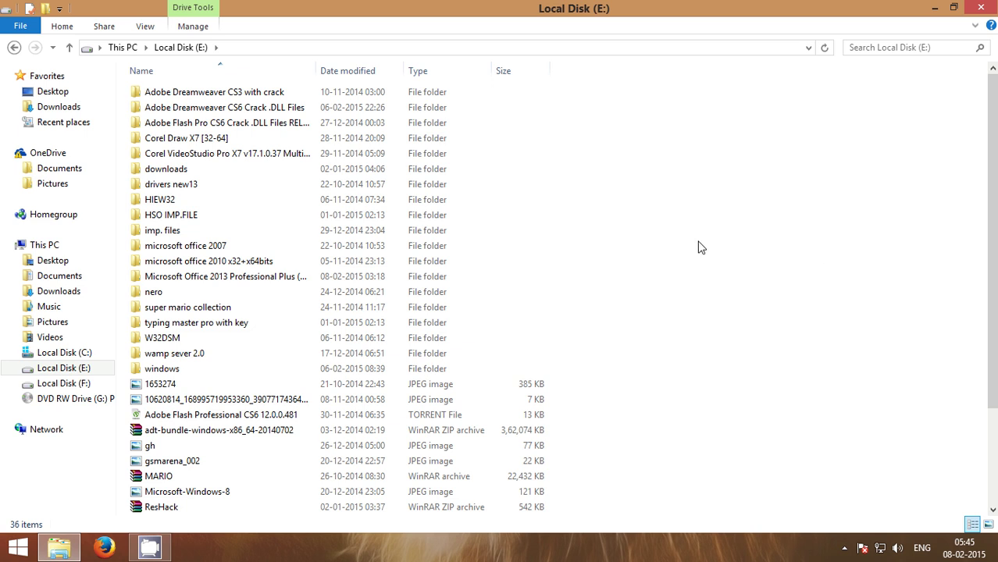
click(200, 159)
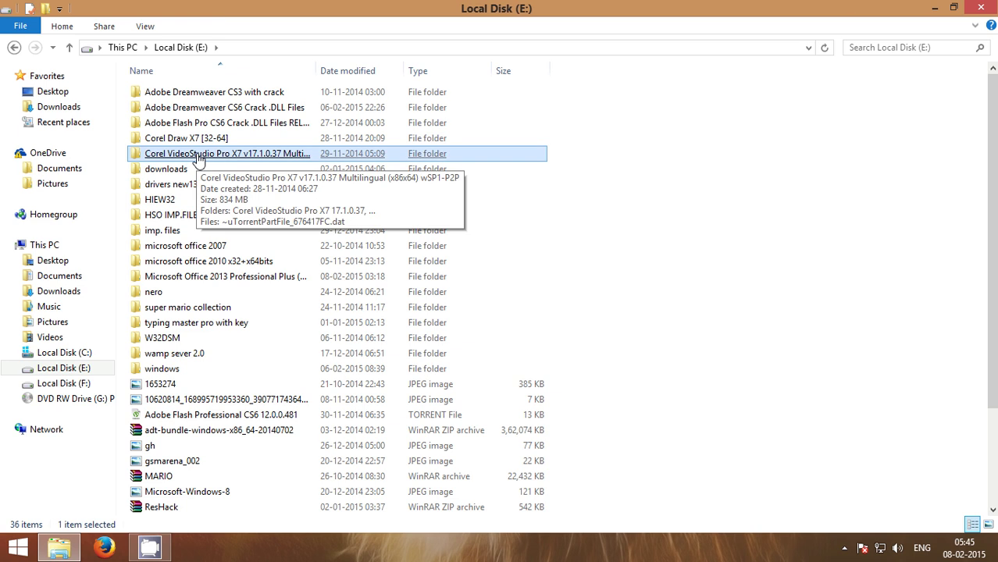
right_click(200, 155)
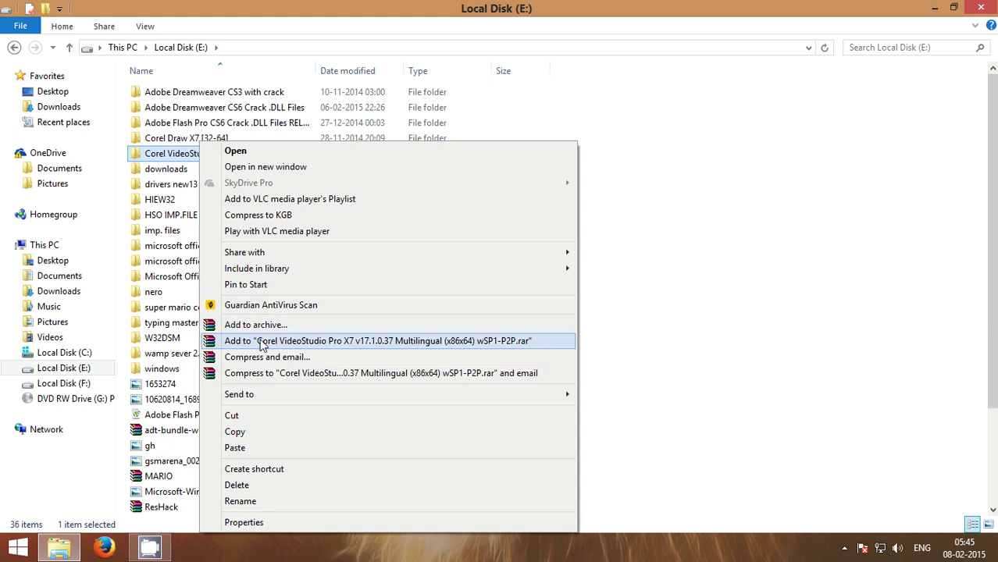
mouse_move(340, 275)
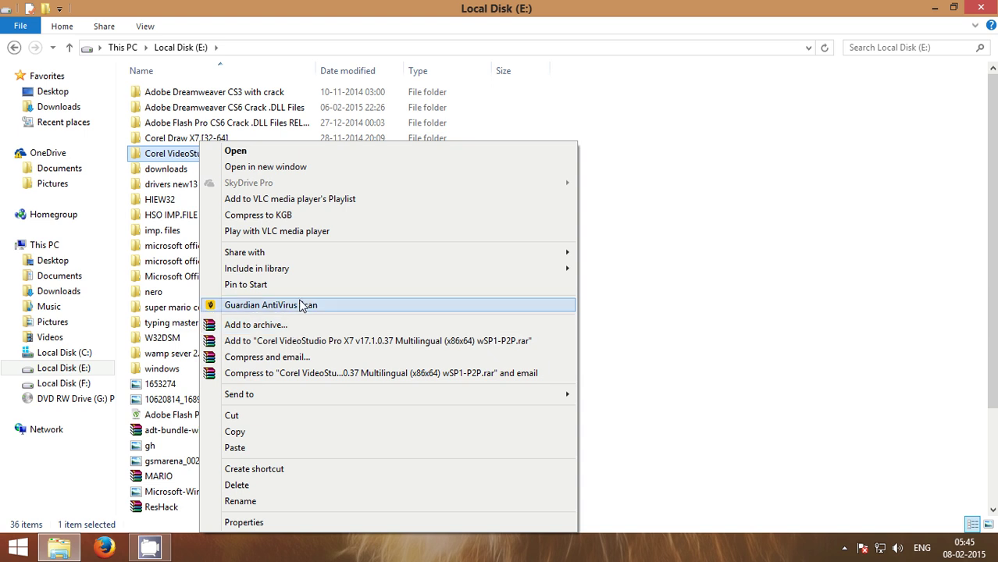
click(251, 325)
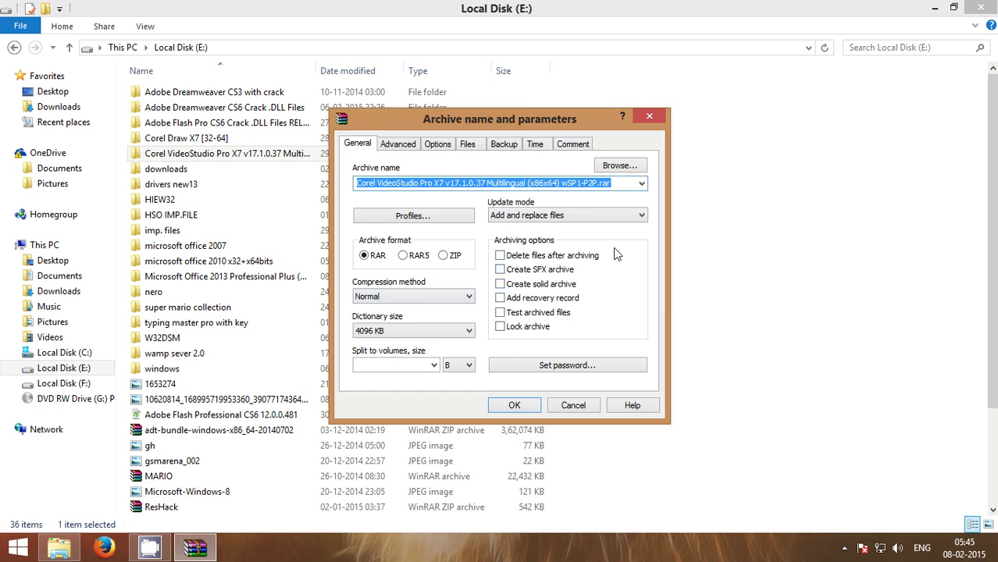
Set the archive's save location to the Desktop, keeping the suggested file name
click(642, 184)
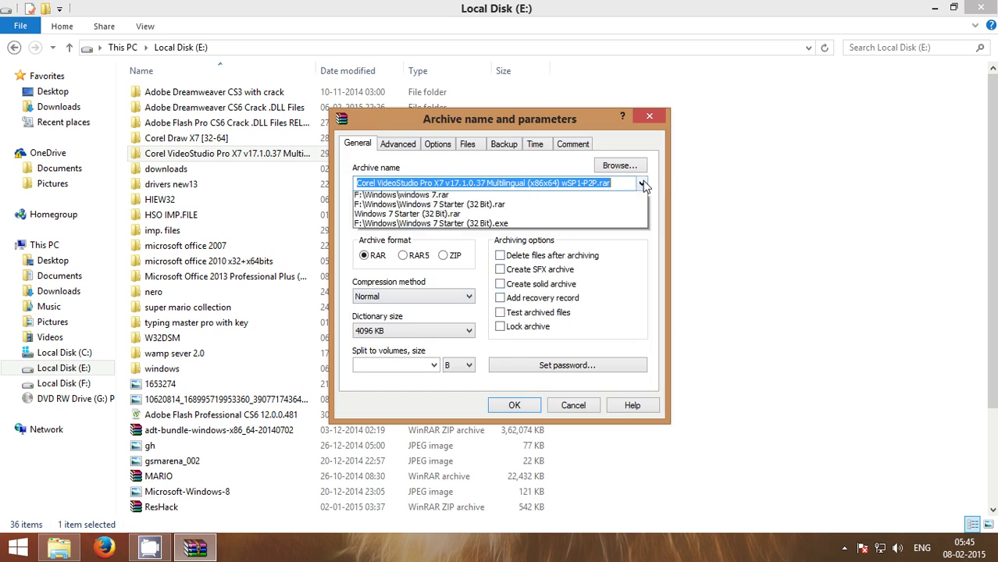
click(558, 181)
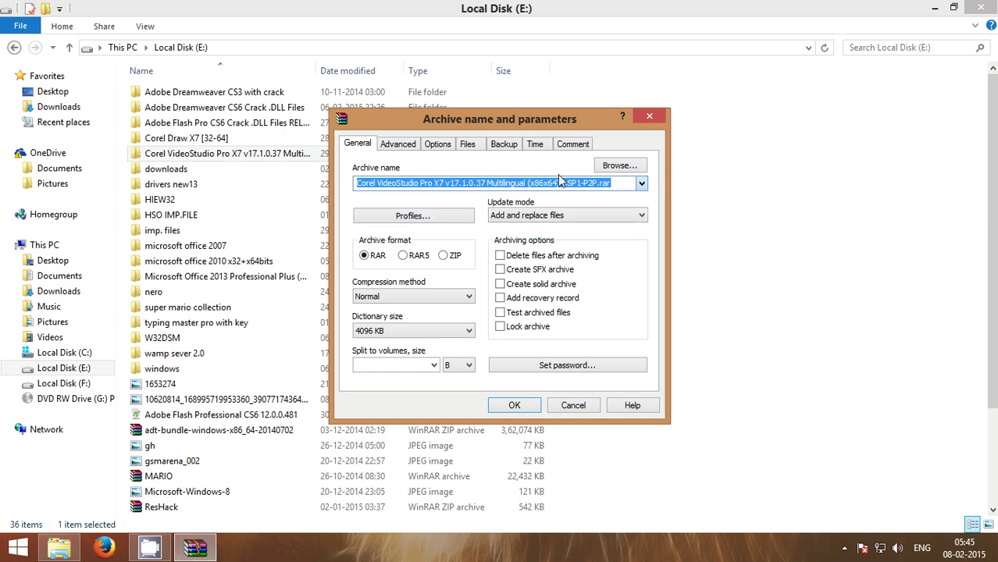
click(628, 165)
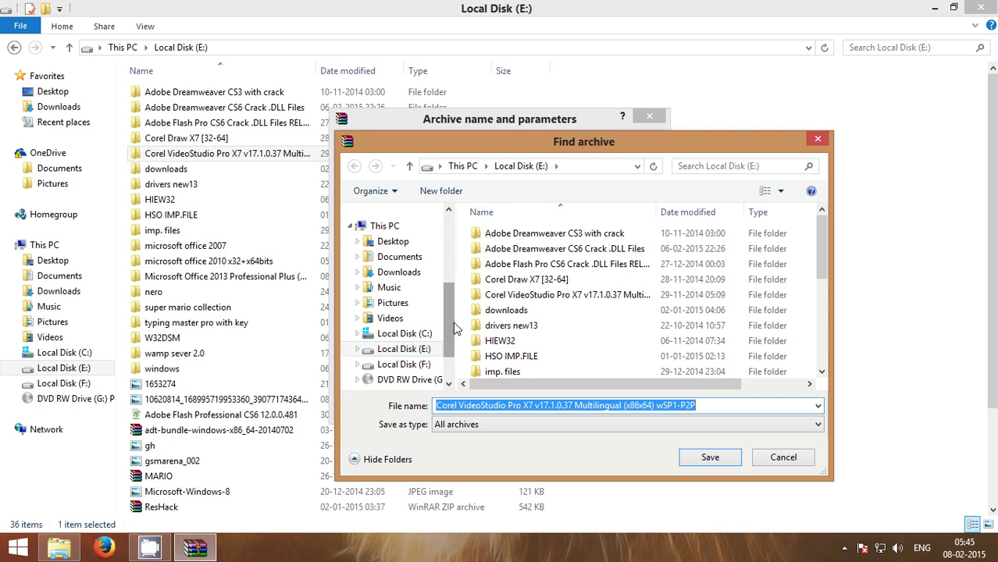
scroll(450, 337, up, 4)
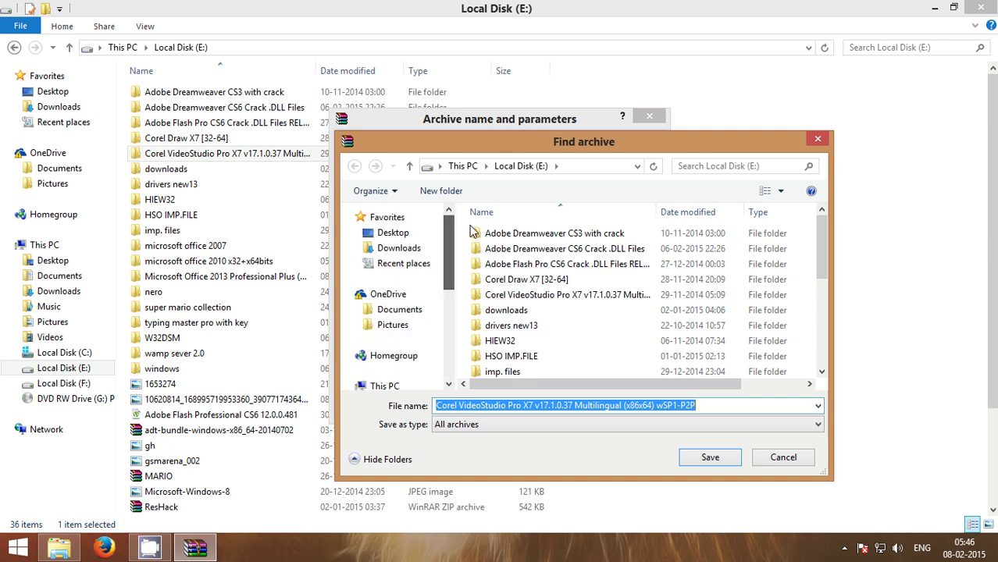
click(417, 237)
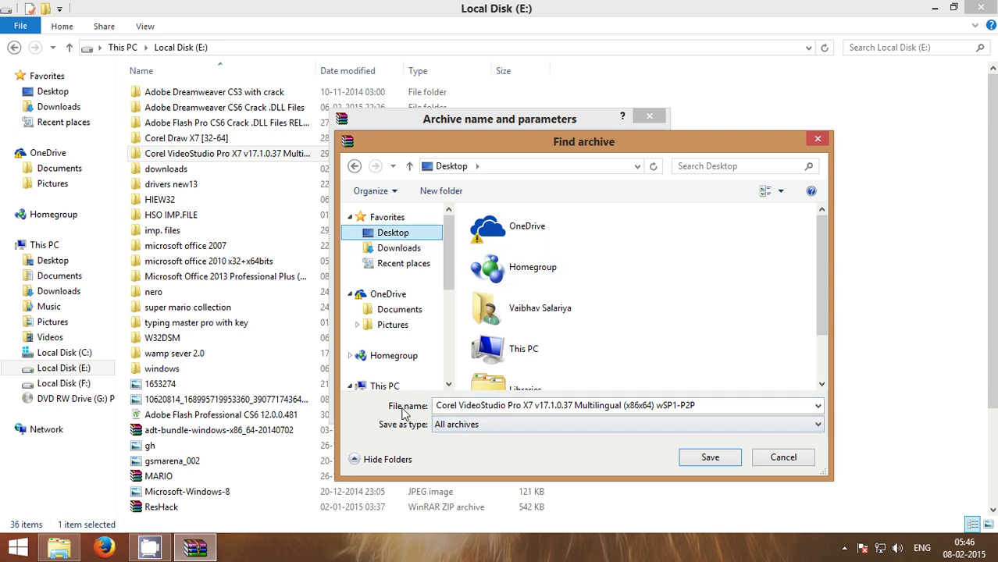
drag(824, 250, 833, 334)
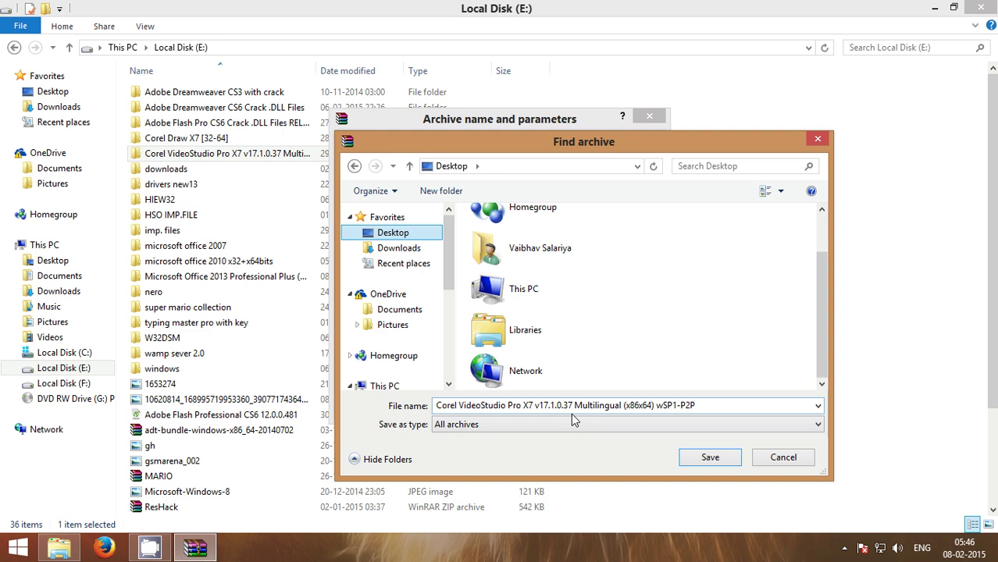
click(707, 459)
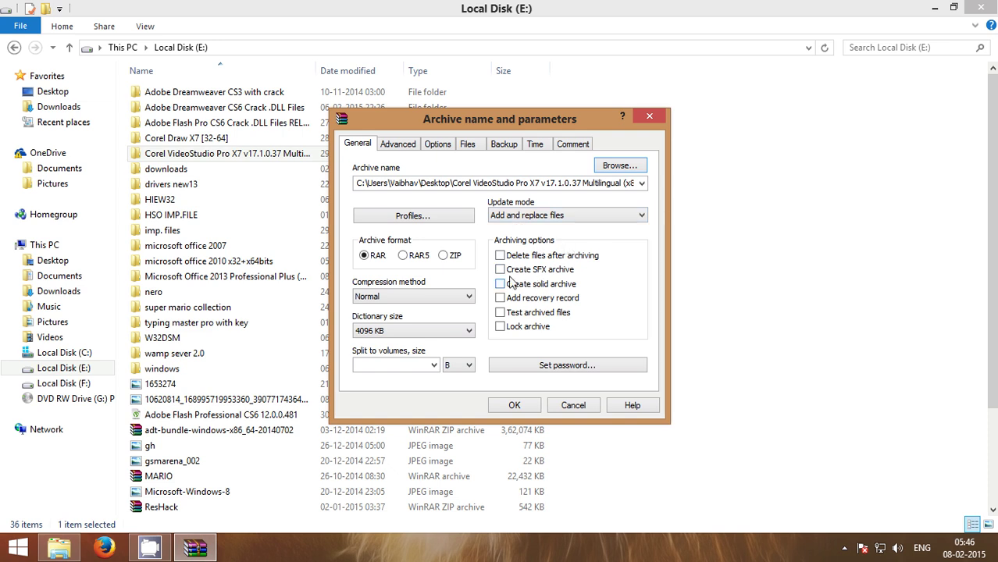
Enable the SFX archive and solid archive options for the new archive
click(500, 269)
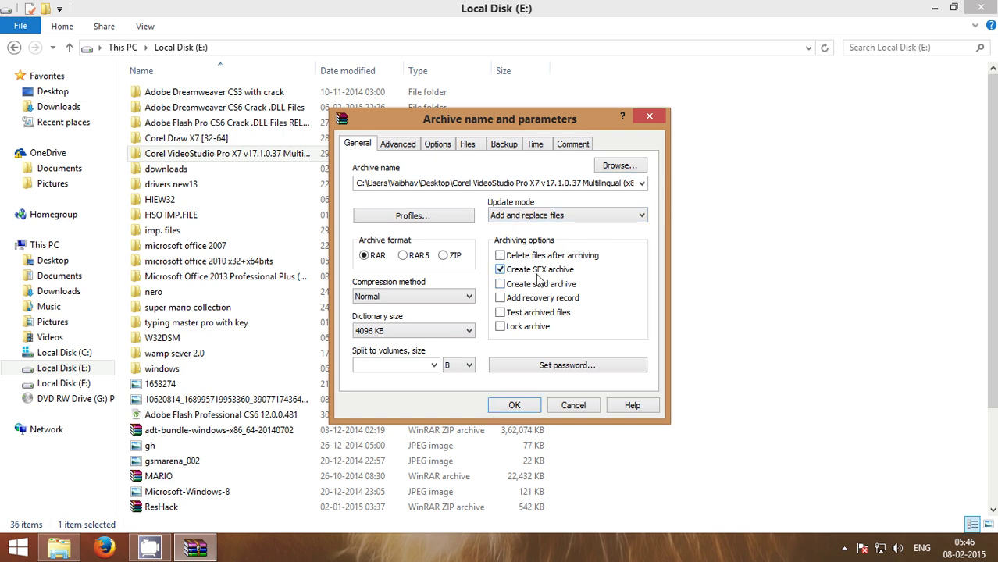
click(502, 286)
click(641, 184)
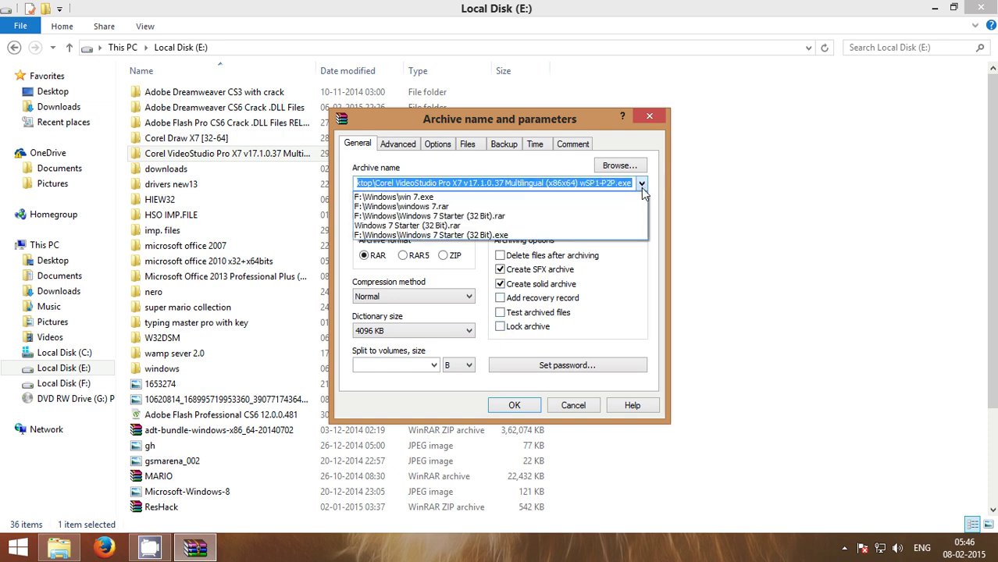
click(536, 183)
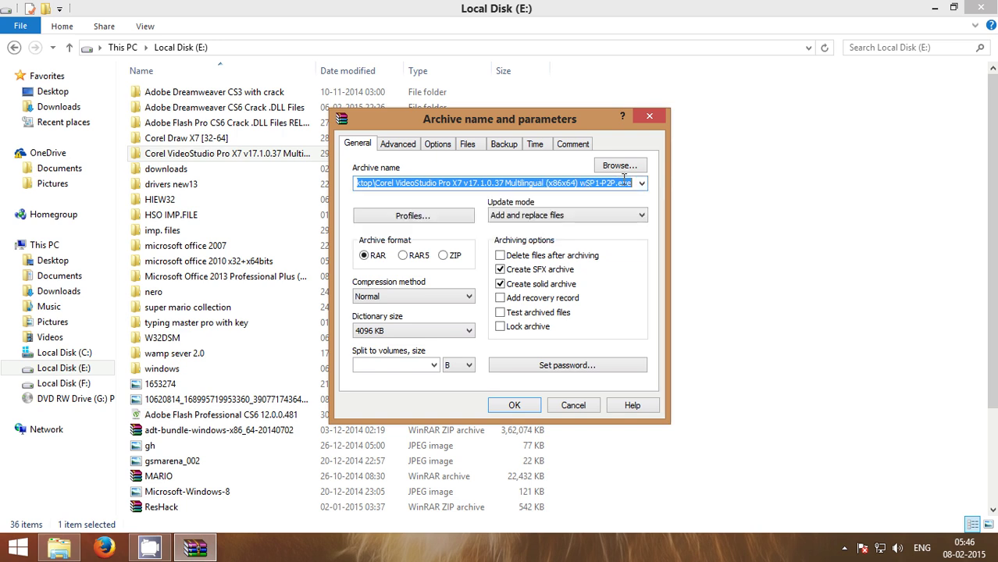
Turn the SFX archive option off and on again to compare the archive name's extension
click(501, 269)
click(603, 188)
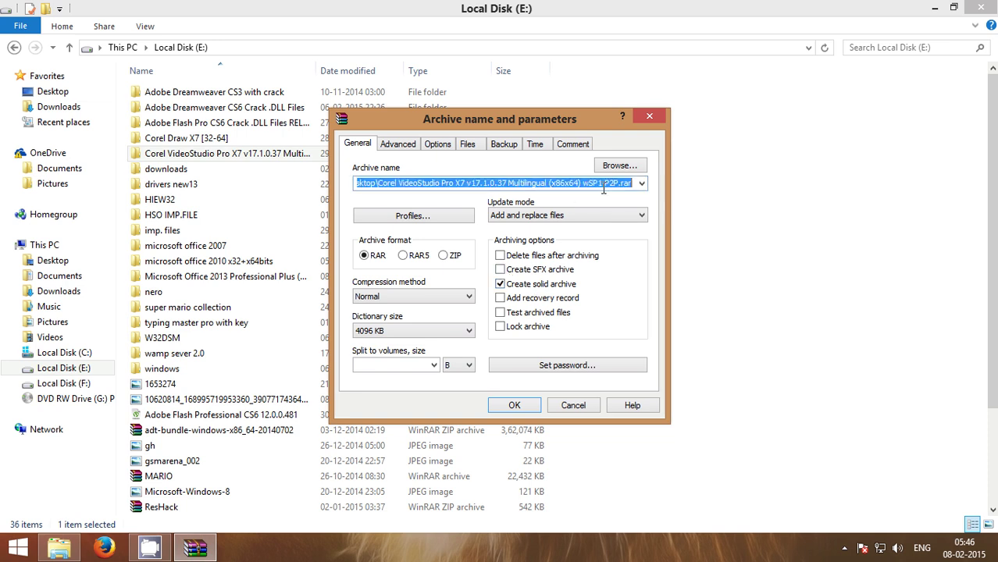
click(501, 269)
click(603, 183)
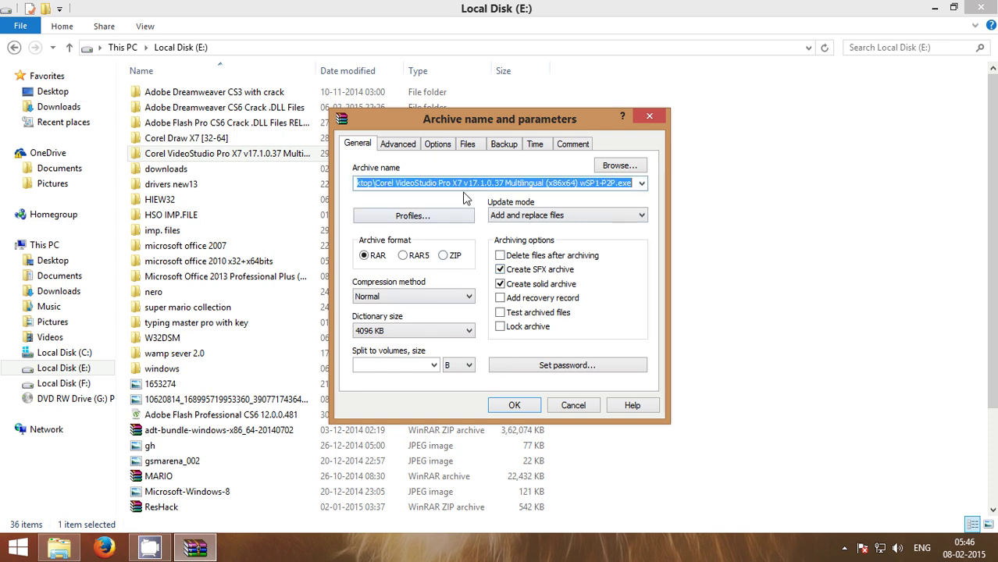
Start creating the self-extracting archive with the chosen settings
click(515, 405)
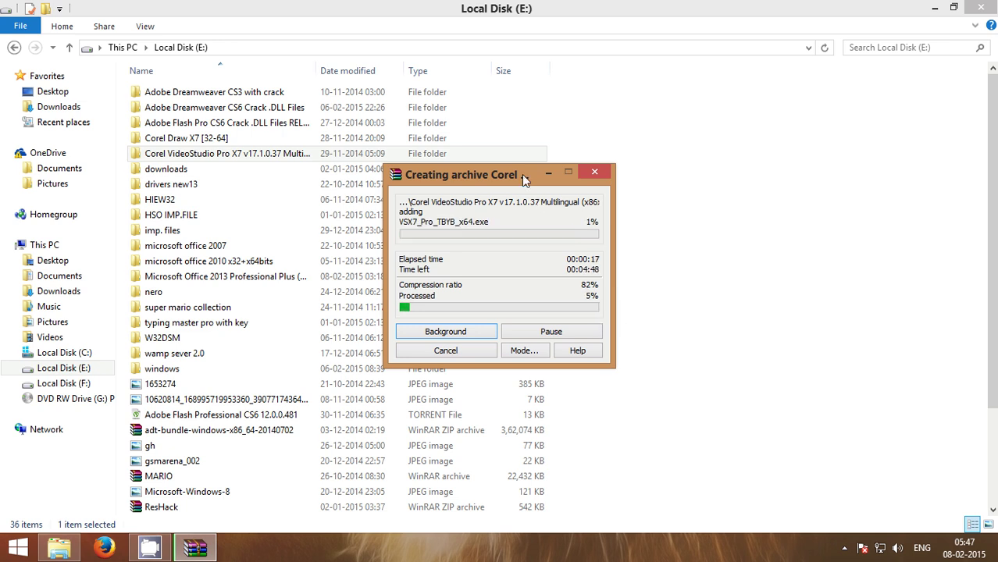
drag(547, 176, 617, 165)
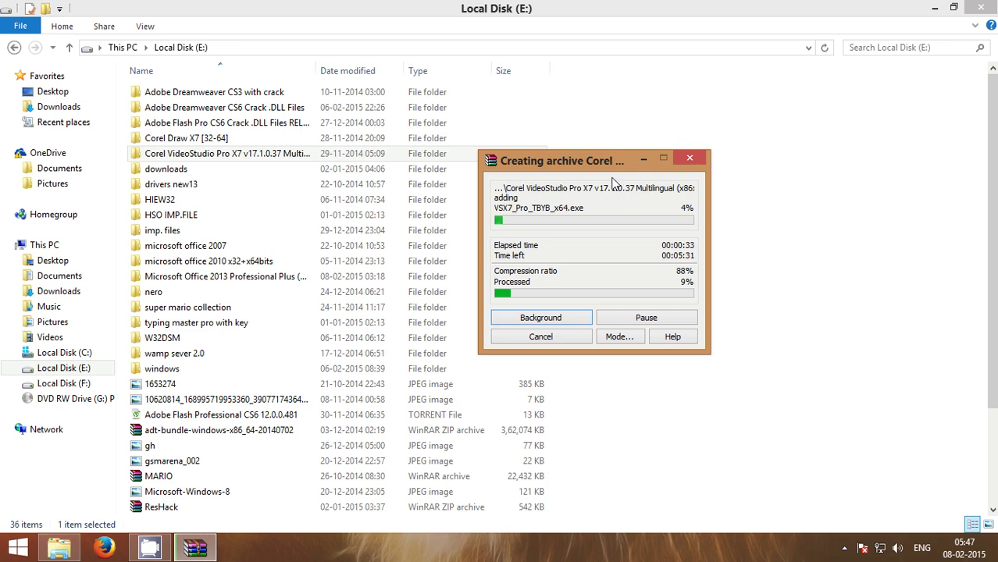
drag(610, 156, 612, 45)
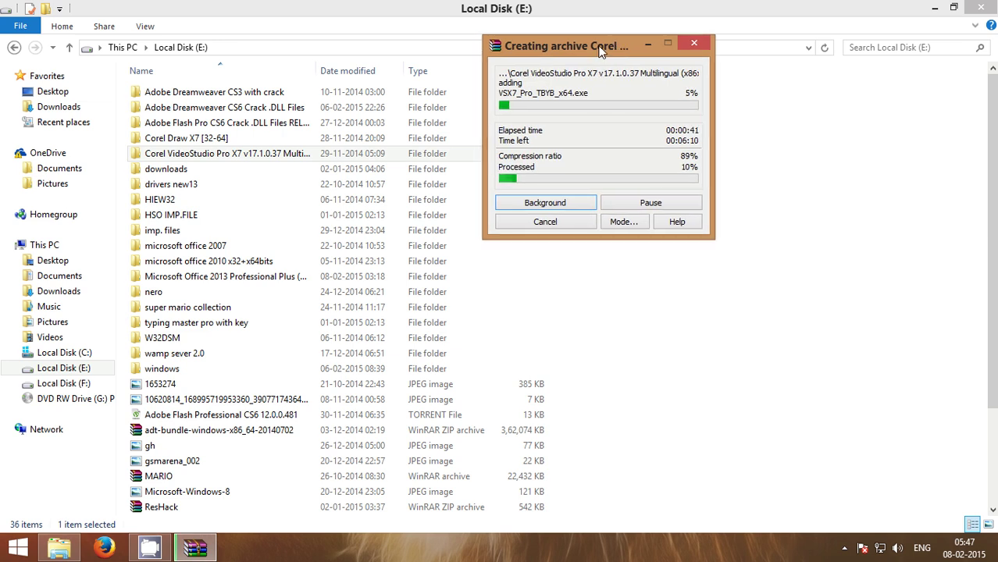
drag(604, 49, 518, 178)
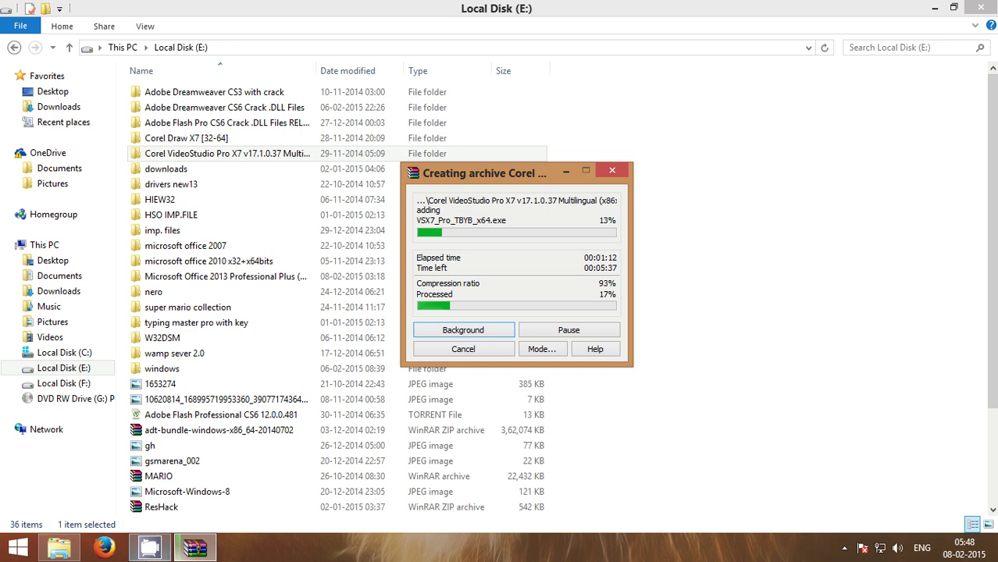
mouse_move(147, 550)
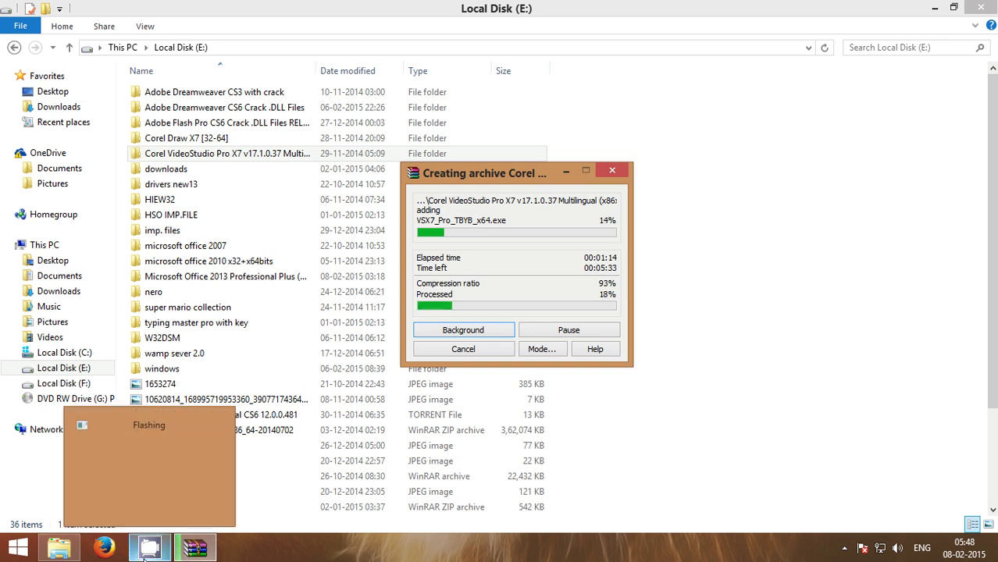
click(845, 549)
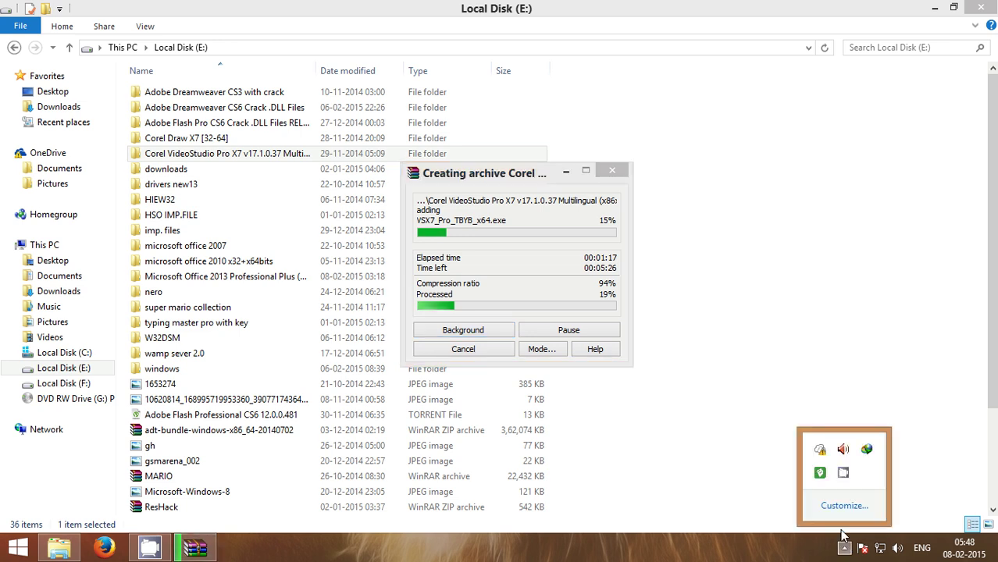
right_click(843, 476)
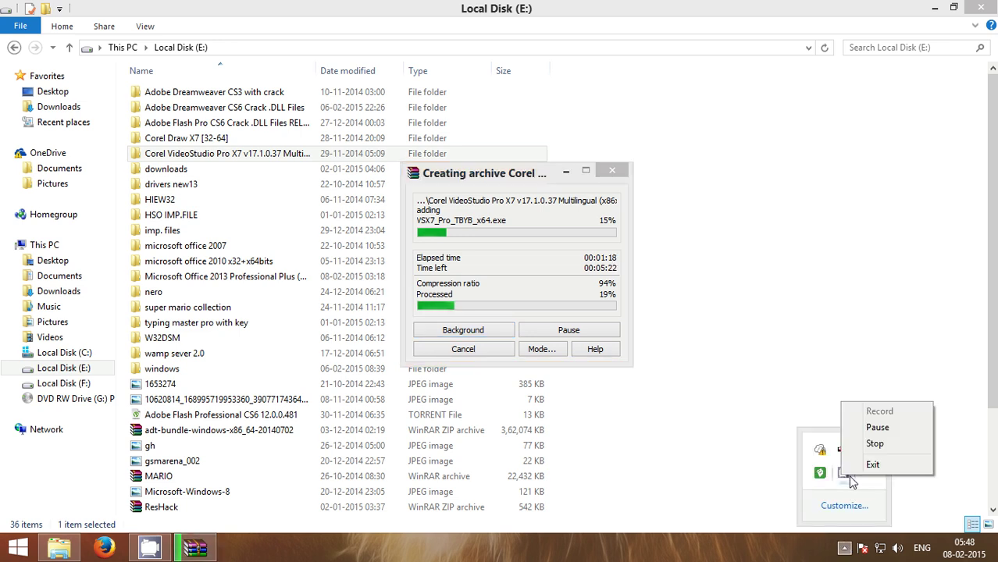
click(877, 428)
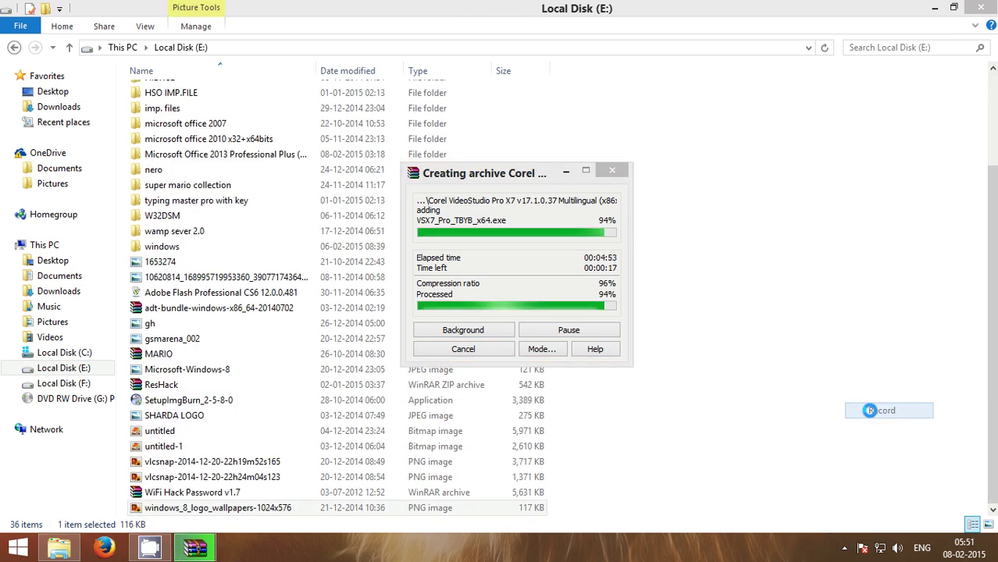
click(513, 182)
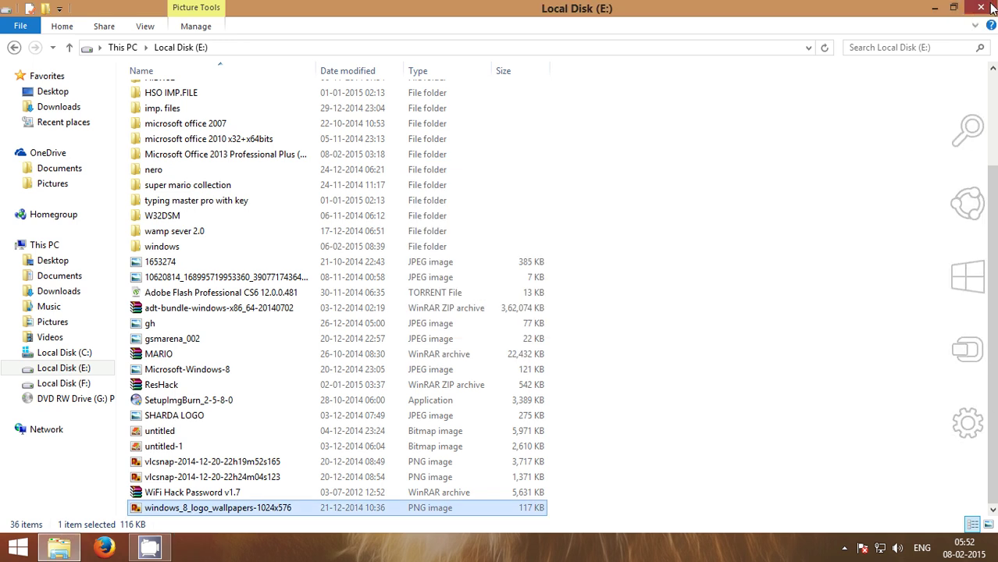
Close the Local Disk (E:) window and check the properties of the Corel VideoStudio archive on the desktop
click(991, 7)
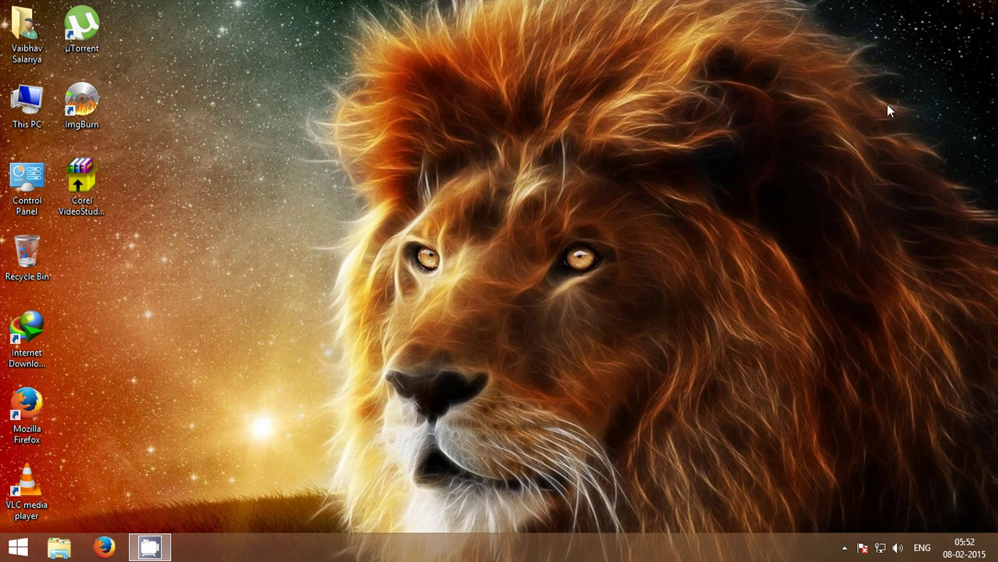
right_click(111, 197)
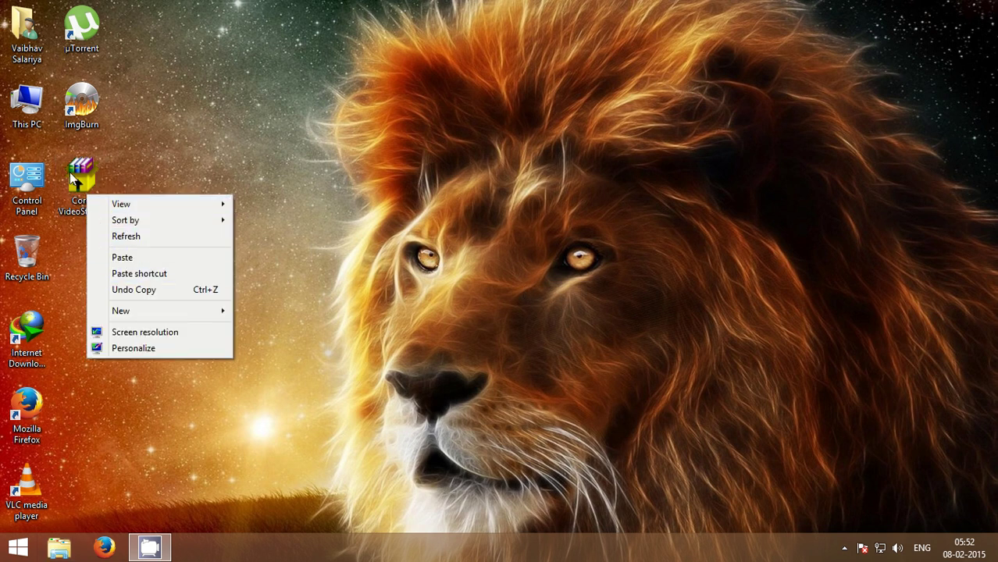
drag(82, 187, 75, 174)
click(142, 361)
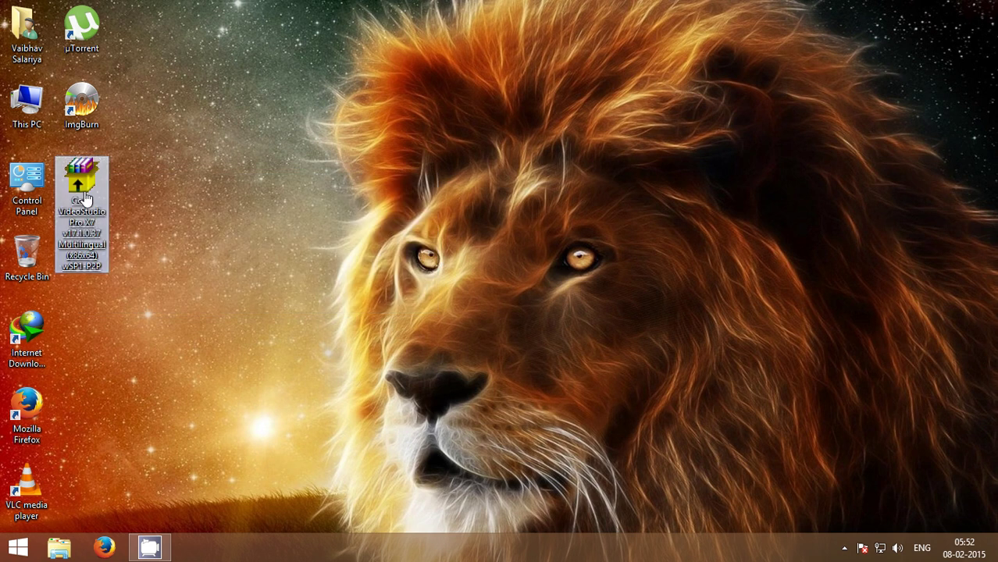
key(shift+F10)
click(194, 521)
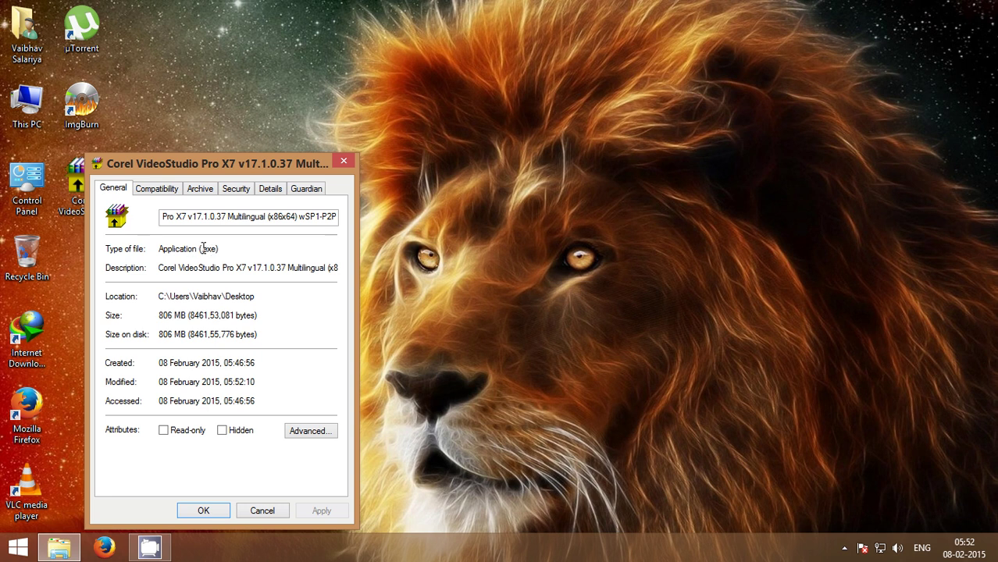
click(203, 511)
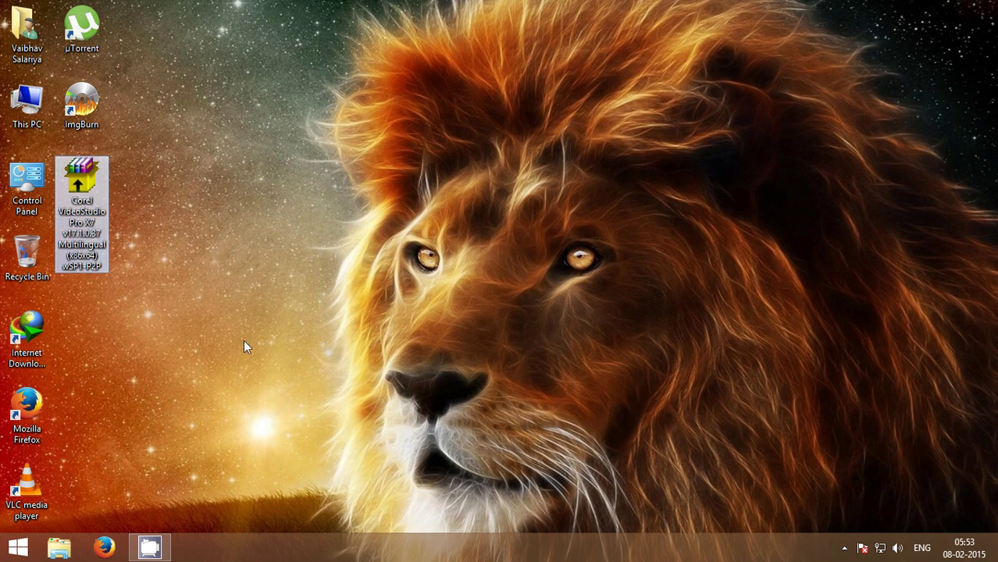
Run the self-extracting Corel VideoStudio archive from the desktop
right_click(71, 207)
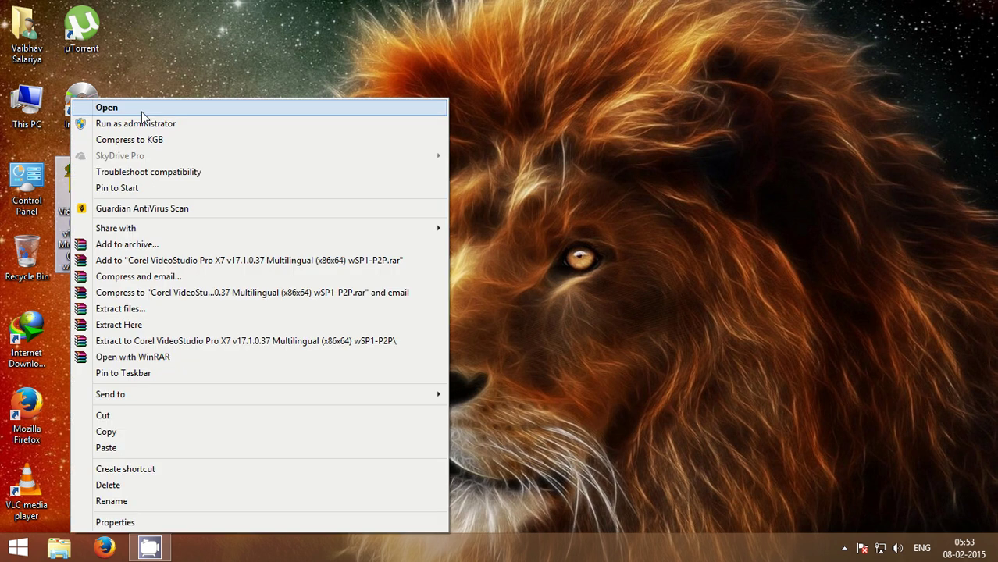
click(143, 115)
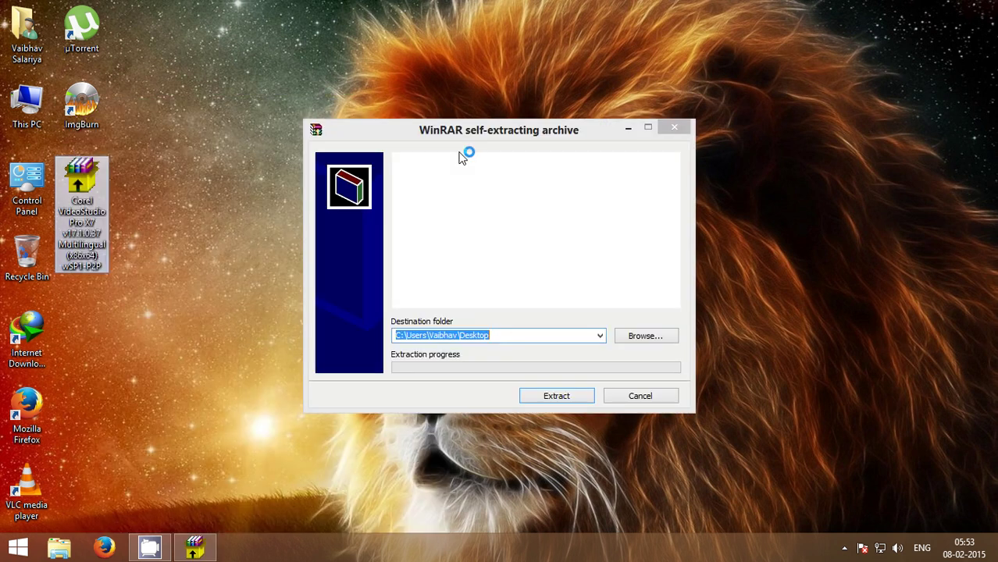